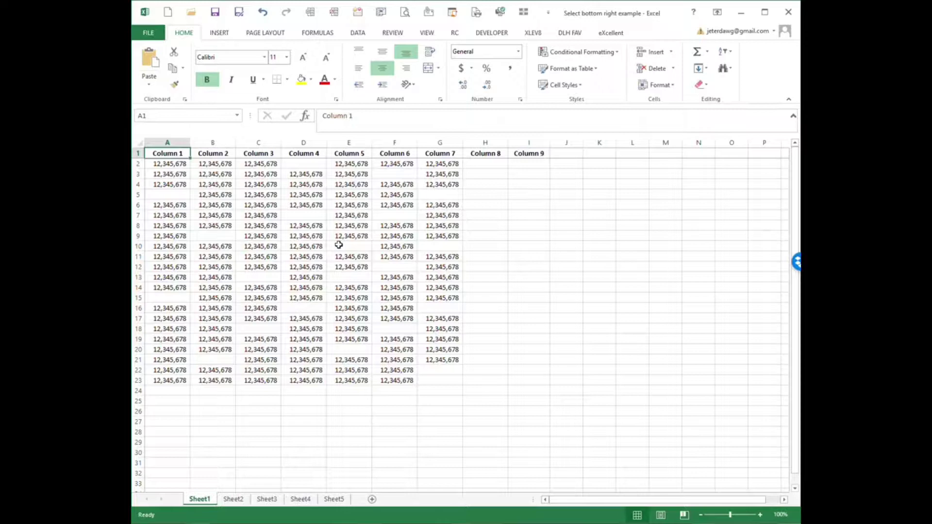
Step: Jump along the header row and Column 1 with Ctrl+arrows, then cancel an edit of the Column 1 header
key("ctrl+Right")
key("ctrl+Left")
key("ctrl+Right")
key("ctrl+Left")
key("ctrl+Down")
key("ctrl+Up")
left_click(322, 116)
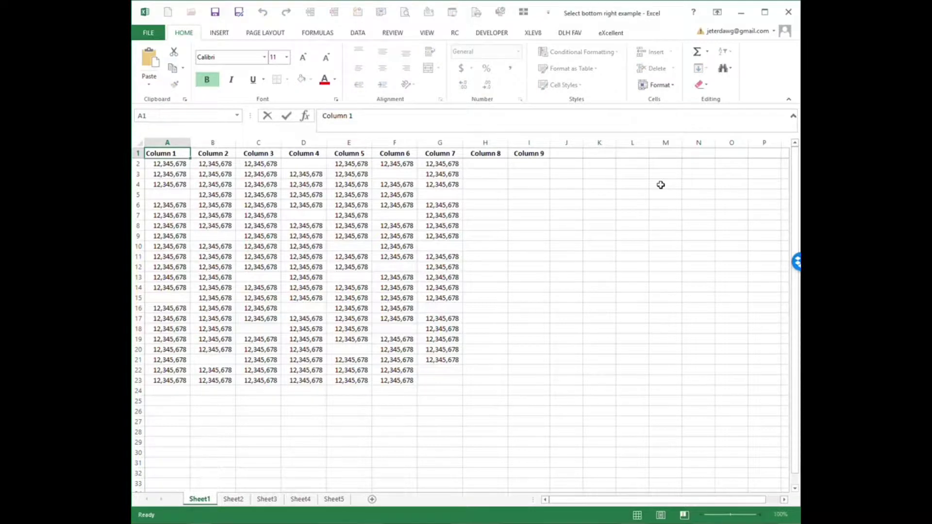
key("Left")
key("Escape")
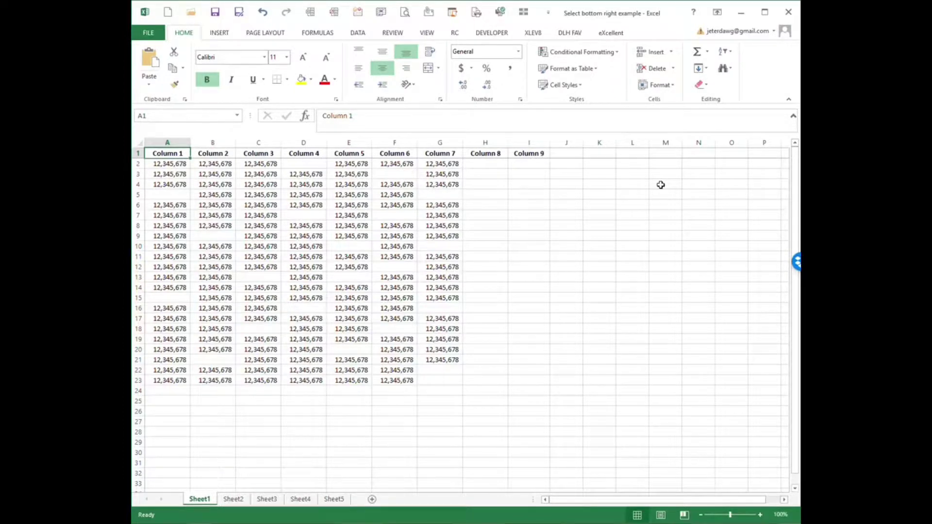
Step: Switch to Sheet4, jump to the data's last cell and back, landing on A2
key("ctrl+Page_Down")
key("ctrl+Page_Down")
key("ctrl+Page_Down")
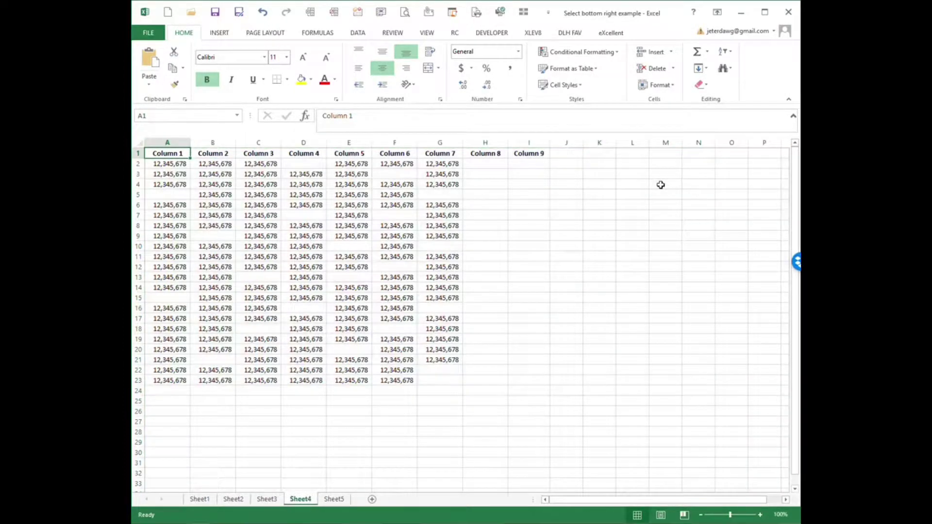
key("ctrl+Page_Down")
key("ctrl+Page_Up")
key("ctrl+Page_Up")
key("ctrl+Page_Up")
key("ctrl+Page_Up")
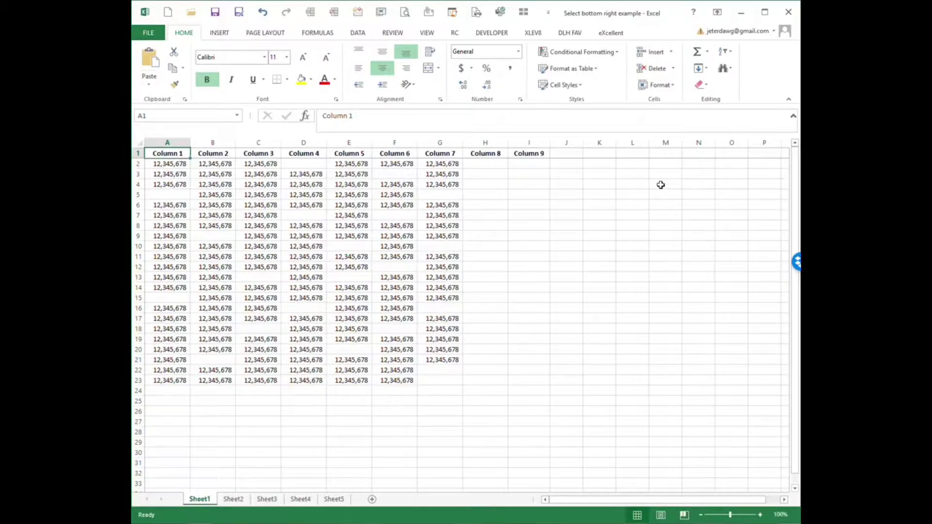
key("ctrl+End")
key("ctrl+Home")
key("Down")
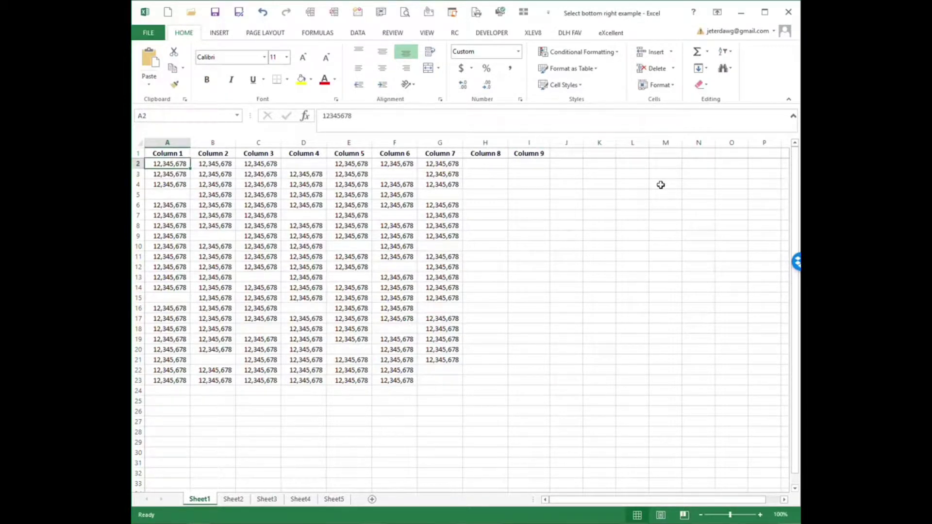
key("Up")
key("Down")
key("Down")
key("Down")
Step: Select Columns 2 and 3 downward from row 4, then return to the Column 1 header
key("Right")
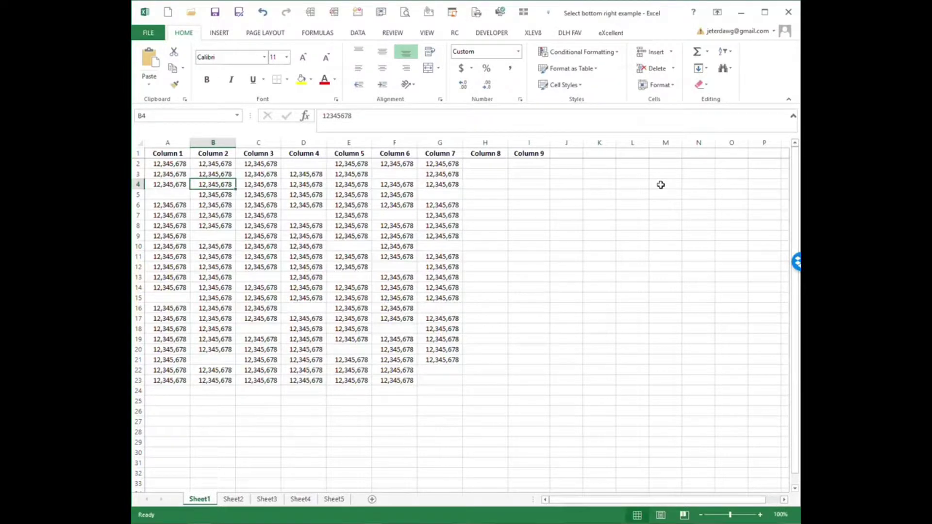
key("ctrl+shift+Down")
key("Right")
key("ctrl+shift+Down")
key("Right")
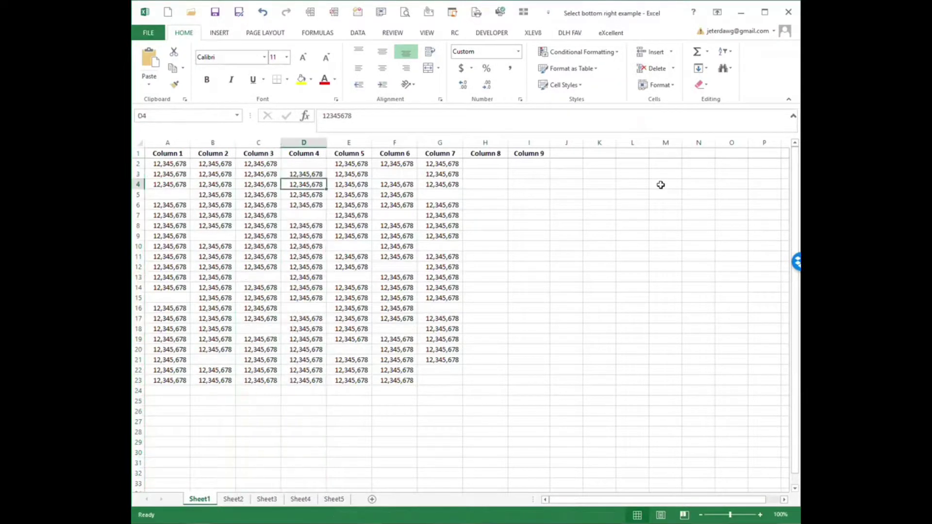
key("ctrl+shift+Down")
key("Left")
key("ctrl+shift+Down")
key("Home")
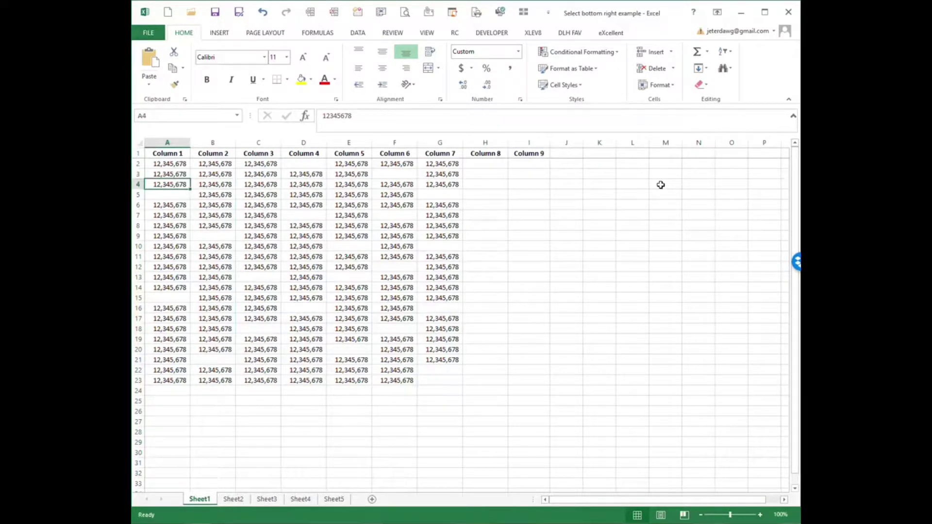
key("ctrl+Up")
Step: Extend and shrink a selection across the header row and down Column 1 to A1:A5
key("shift+Right")
key("shift+Right")
key("shift+Right")
key("shift+Right")
key("shift+Right")
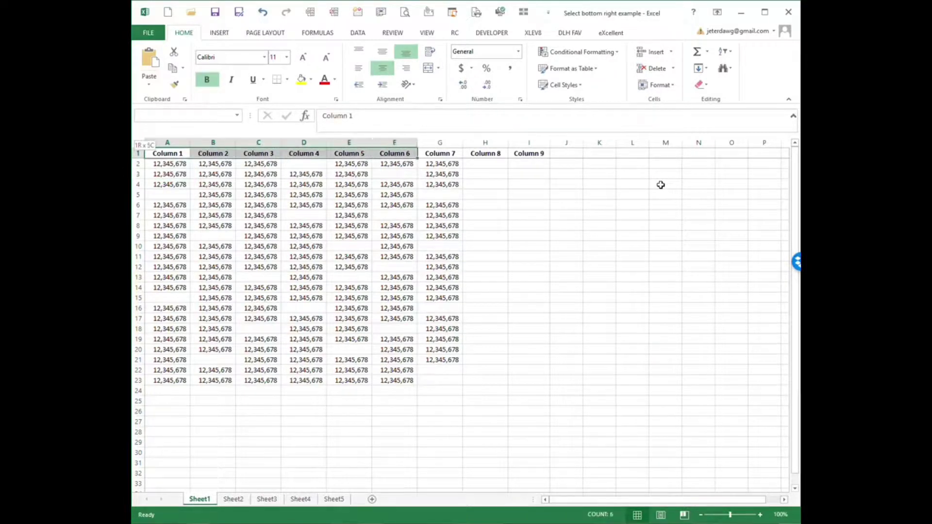
key("shift+Right")
key("shift+Right")
key("shift+Right")
key("shift+Left")
key("shift+Left")
key("shift+Left")
key("shift+Left")
key("shift+Left")
key("shift+Left")
key("shift+Left")
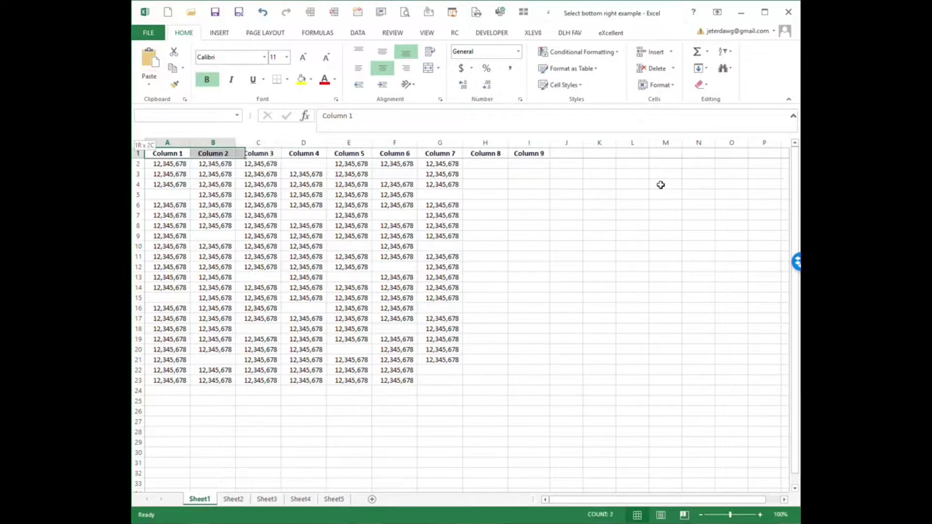
key("shift+Right")
key("shift+Right")
key("shift+Left")
key("shift+Left")
key("shift+Left")
key("shift+Down")
key("shift+Down")
key("shift+Down")
key("shift+Down")
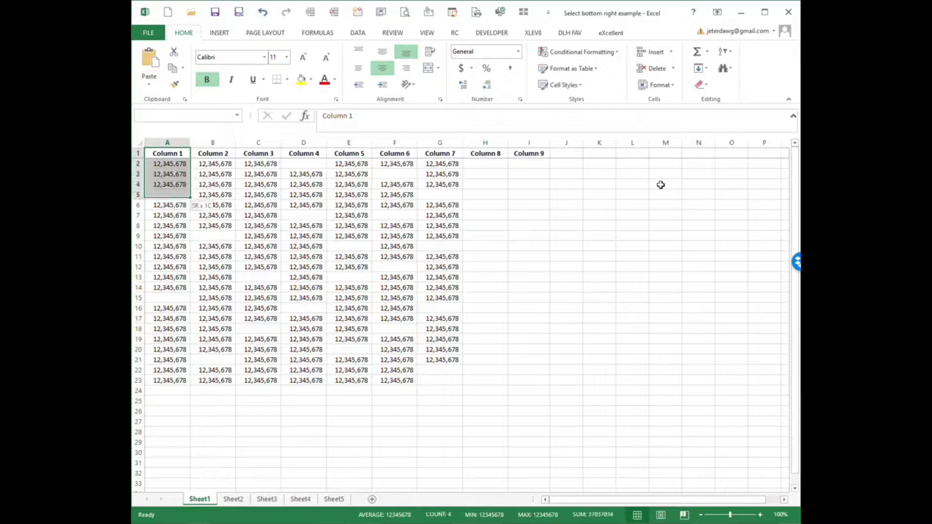
key("shift+Up")
key("shift+Up")
key("shift+Up")
key("shift+Up")
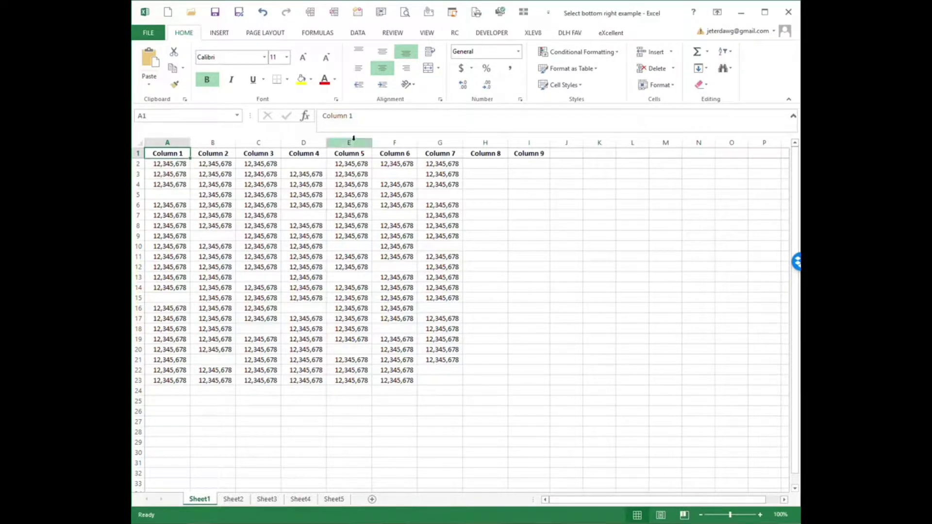
Step: Select characters inside the Column 1 header text, leaving it unchanged
left_click(323, 117)
key("shift+Right")
key("shift+Right")
key("shift+Right")
key("shift+Right")
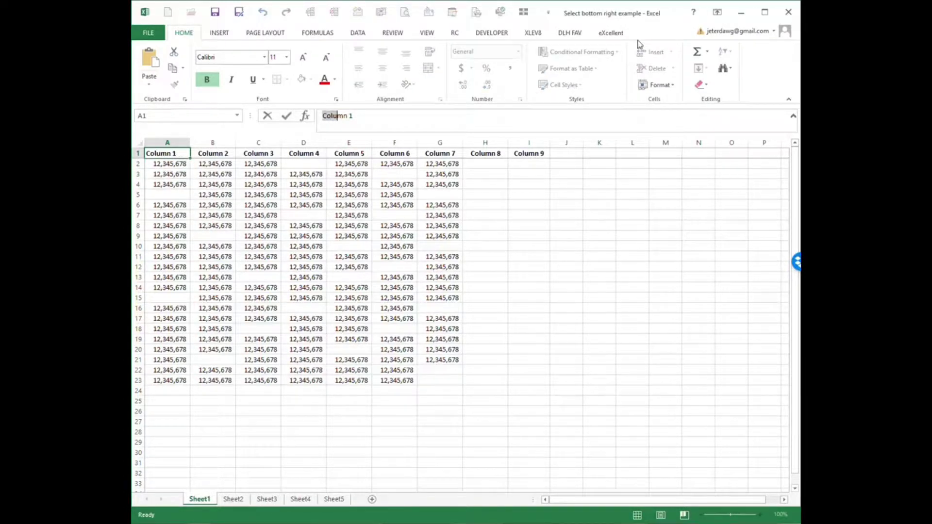
key("shift+Right")
key("shift+Right")
key("shift+Right")
key("shift+Right")
key("shift+Left")
key("shift+Left")
key("shift+Left")
key("shift+Left")
key("shift+Left")
key("shift+Left")
key("Escape")
Step: Move through cells A3, B3, B6 and B4 back to the Column 1 header
key("Down")
key("Down")
key("Right")
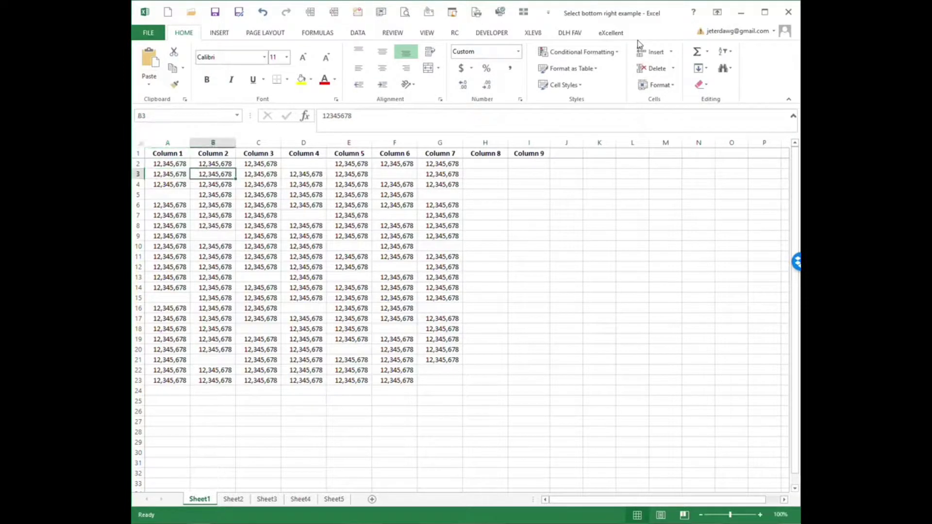
key("Down")
key("Down")
key("Down")
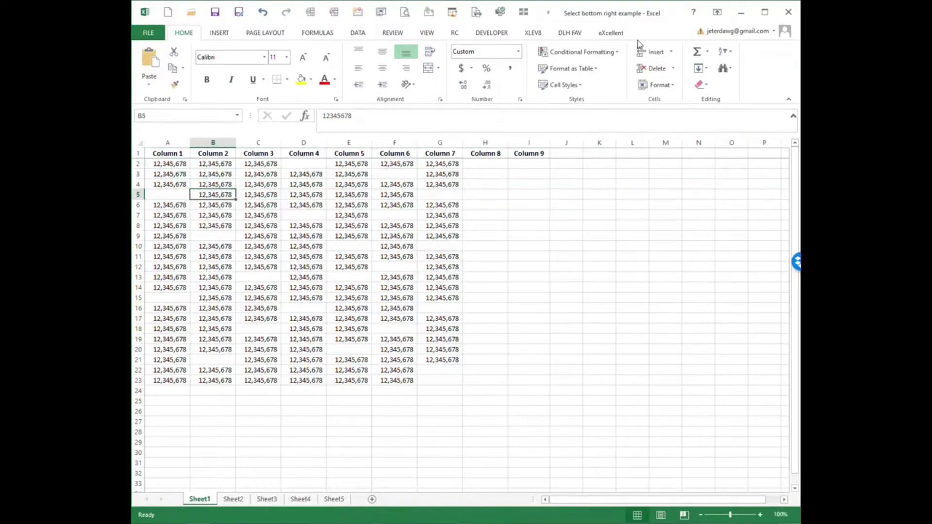
key("Up")
key("Up")
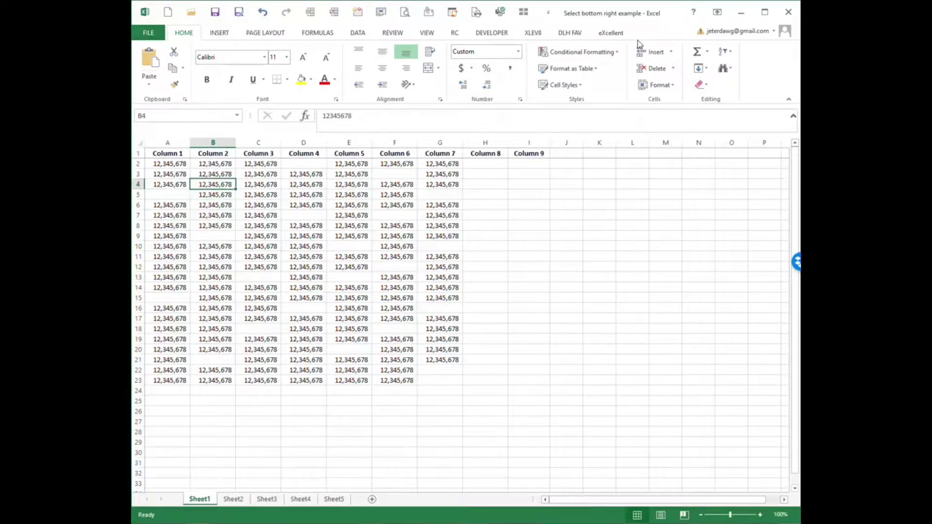
key("Up")
key("Up")
key("Up")
key("Left")
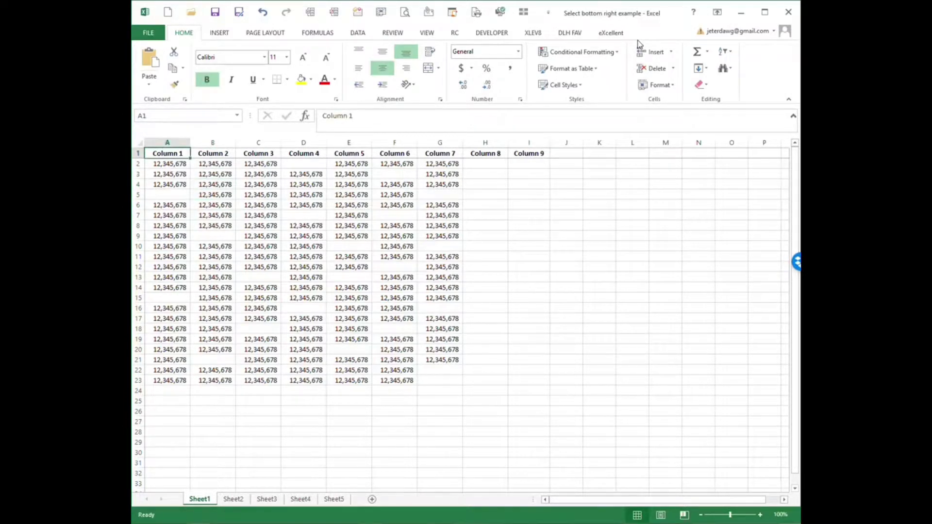
Step: Select the header row to I1, Column 1, and Column 2 down to row 22, then cancel a Column 2 header edit
key("ctrl+shift+Right")
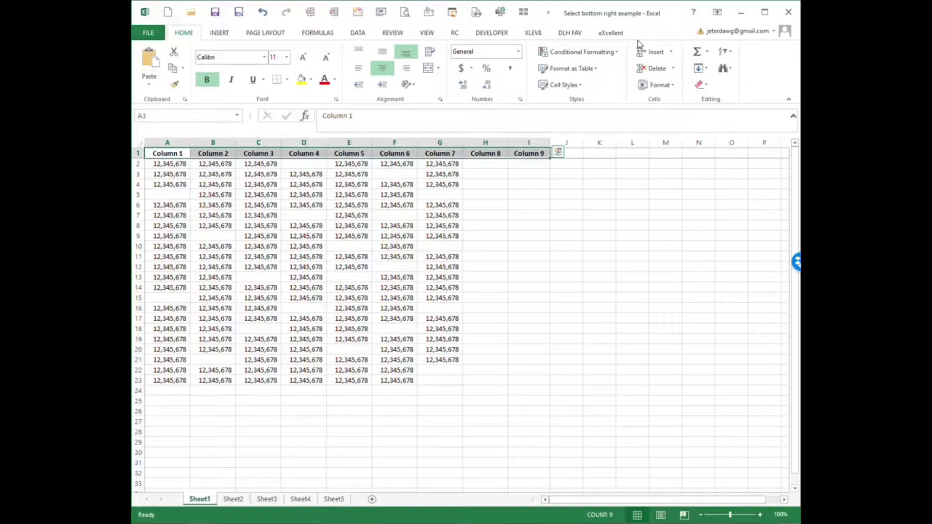
key("ctrl+shift+Left")
key("ctrl+shift+Down")
key("ctrl+shift+Down")
key("ctrl+shift+Down")
key("ctrl+shift+Down")
key("ctrl+shift+Down")
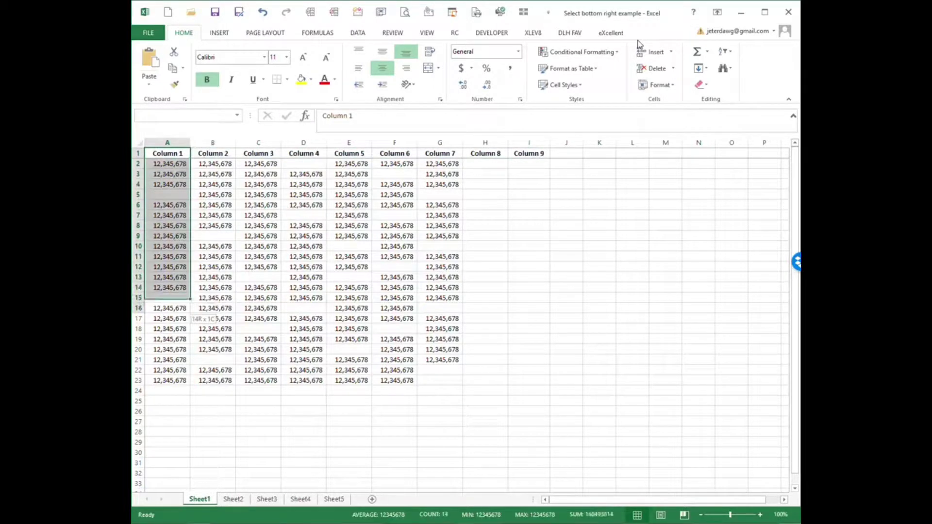
key("Right")
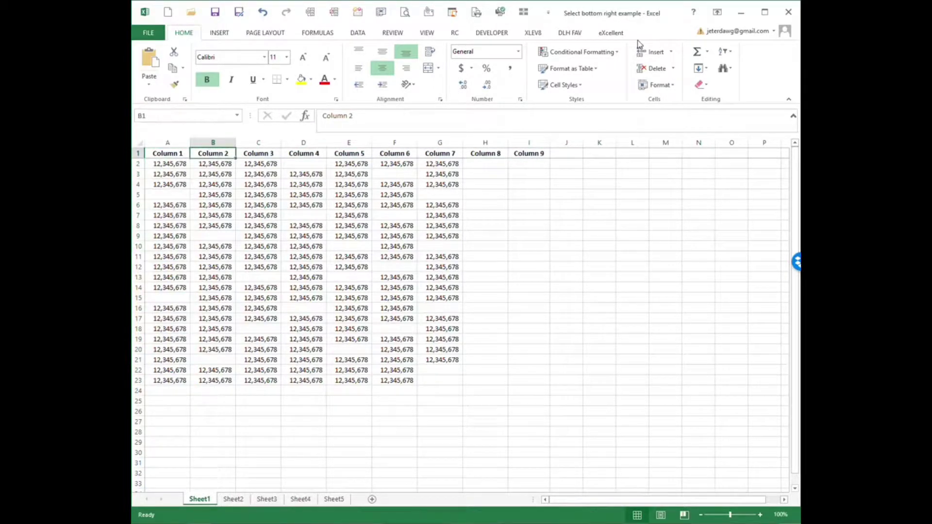
key("ctrl+shift+Down")
key("ctrl+shift+Down")
key("ctrl+shift+Down")
key("ctrl+shift+Down")
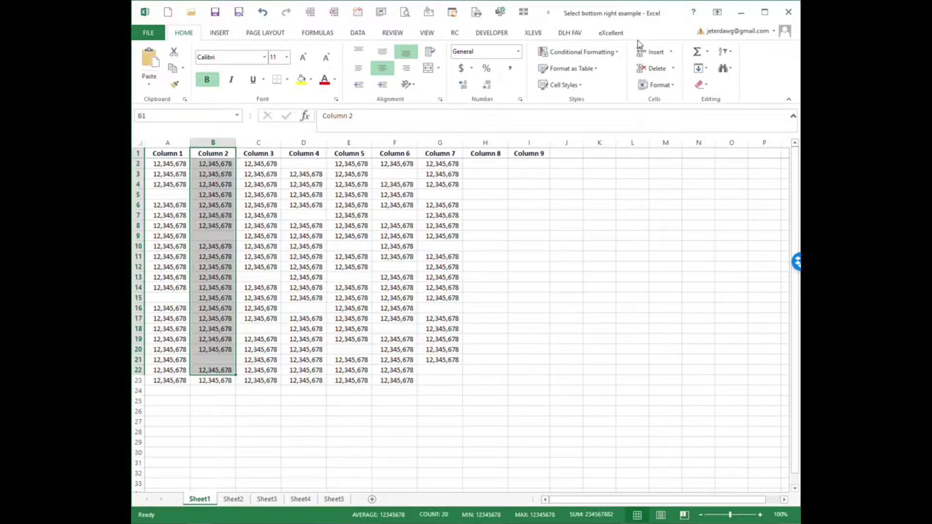
left_click(323, 115)
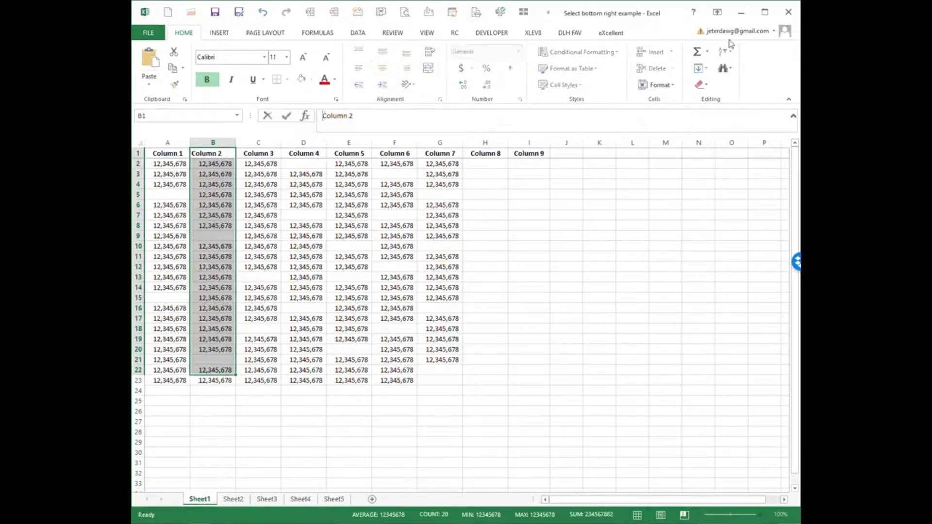
key("ctrl+shift+Right")
key("Escape")
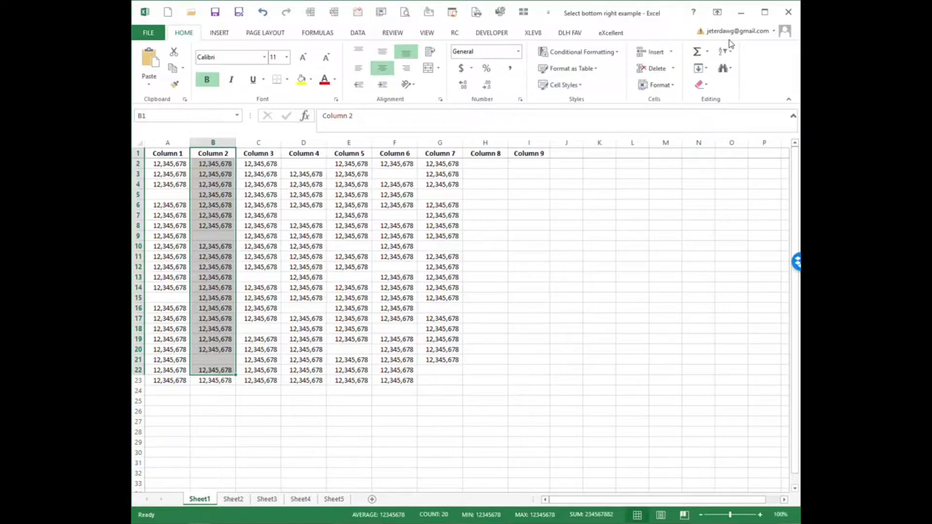
Step: Step across the header row, then Tab through rows 2 and 3 to F, wrapping to row 4
key("ctrl+Home")
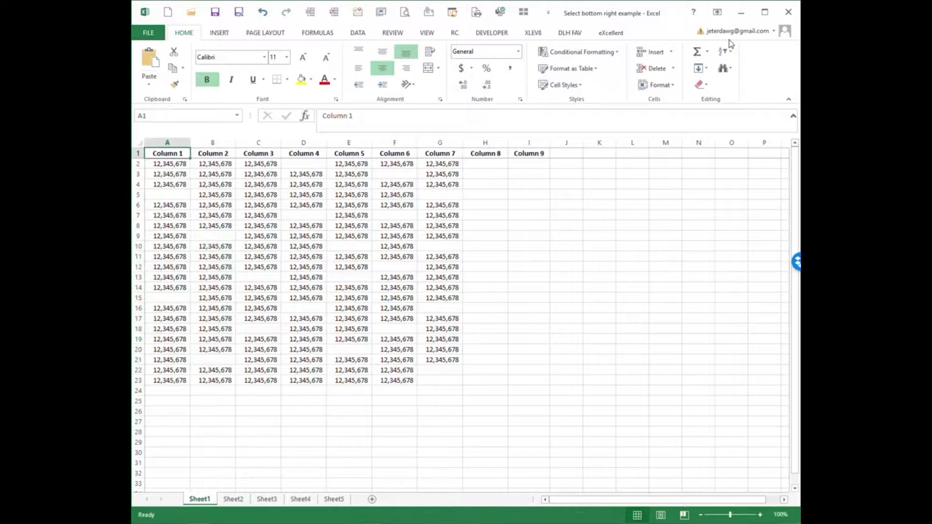
key("Right")
key("Right")
key("Right")
key("Right")
key("Right")
key("Right")
key("Right")
key("Right")
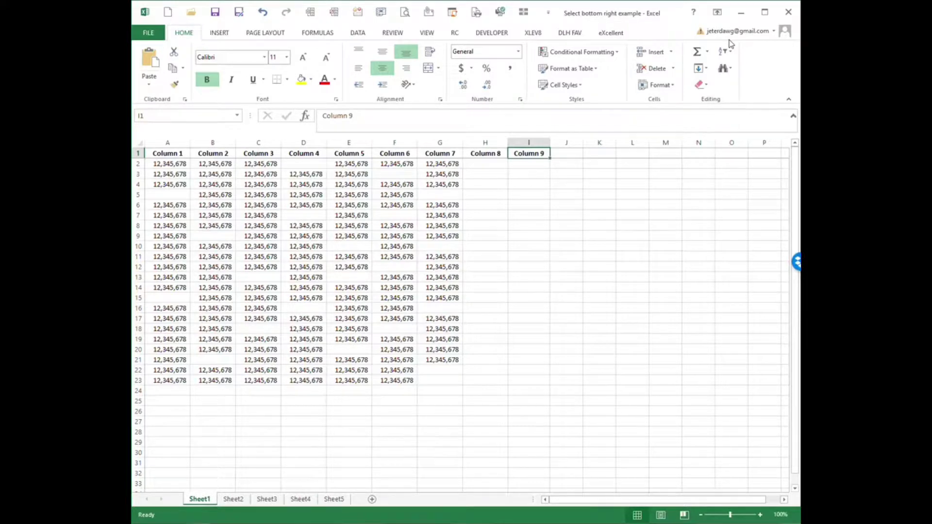
key("ctrl+Home")
key("Down")
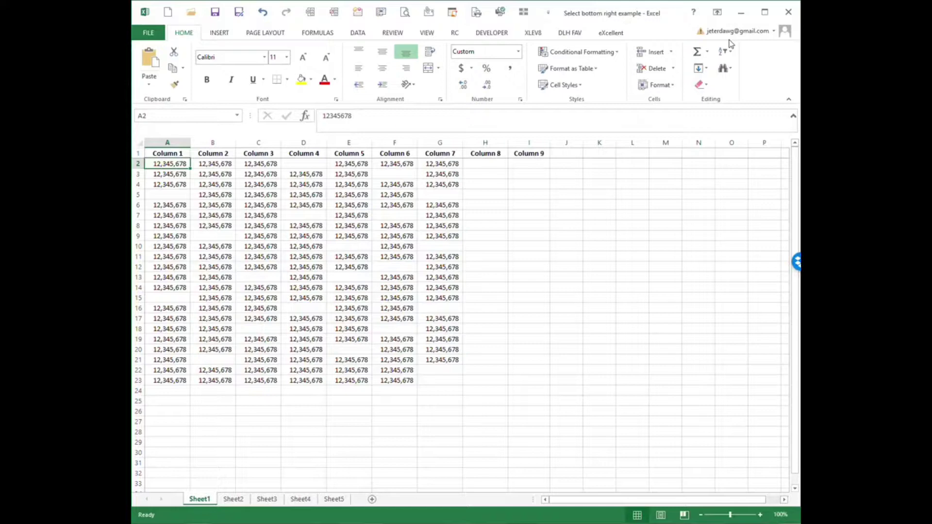
key("Tab")
key("Tab")
key("Tab")
key("Tab")
key("Tab")
key("Return")
key("Tab")
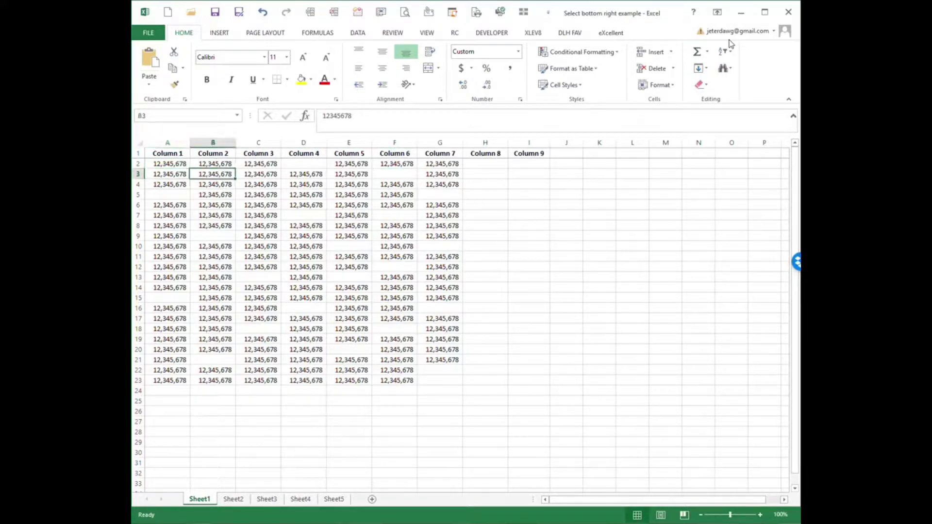
key("Tab")
key("Tab")
key("Tab")
key("Tab")
key("Return")
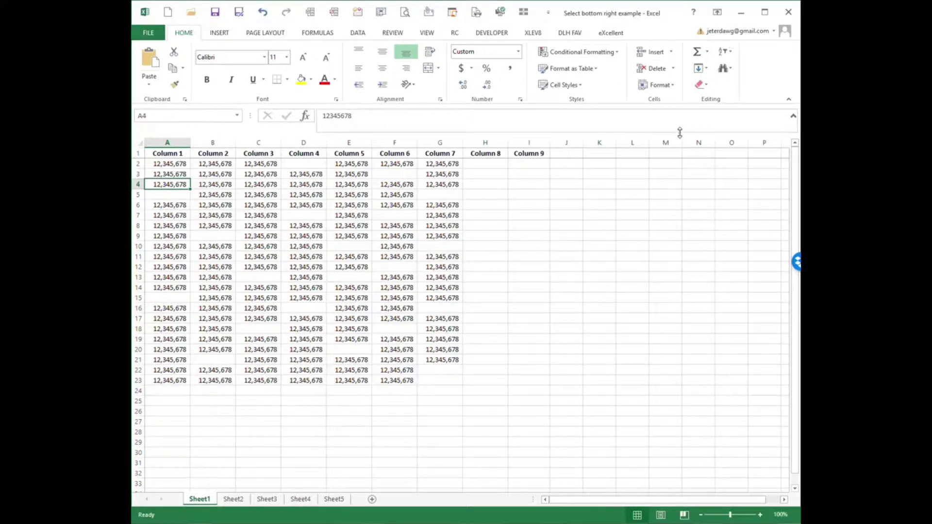
Step: Jump from E2 to row 2's end, down column G, and select H3:H21
left_click(365, 164)
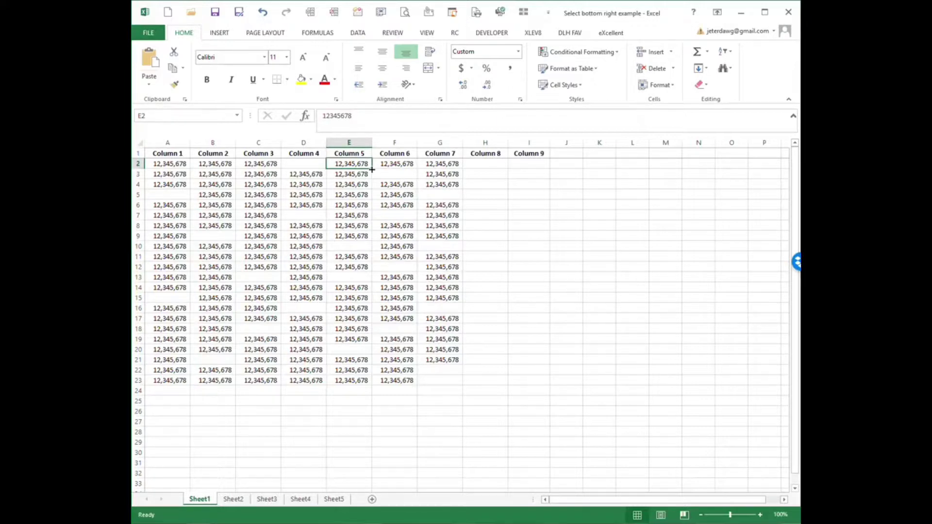
double_click(372, 169)
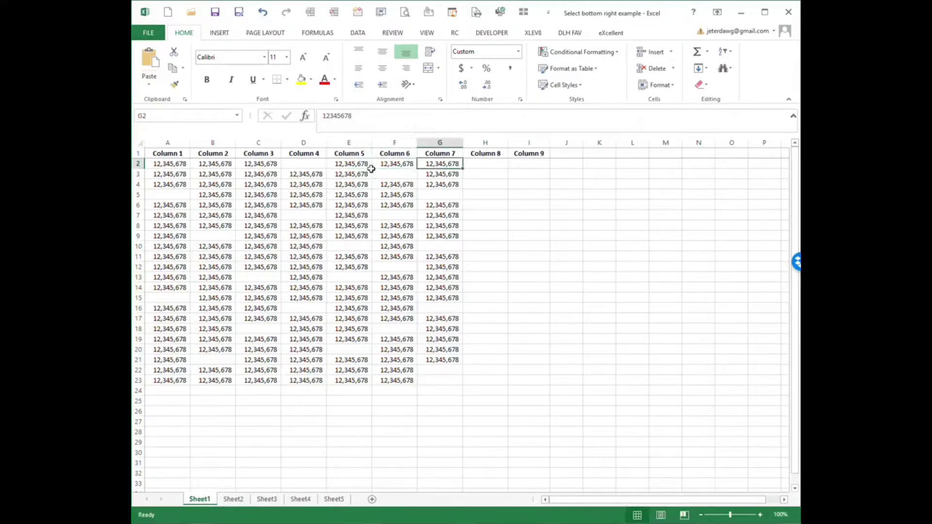
key("Right")
key("Left")
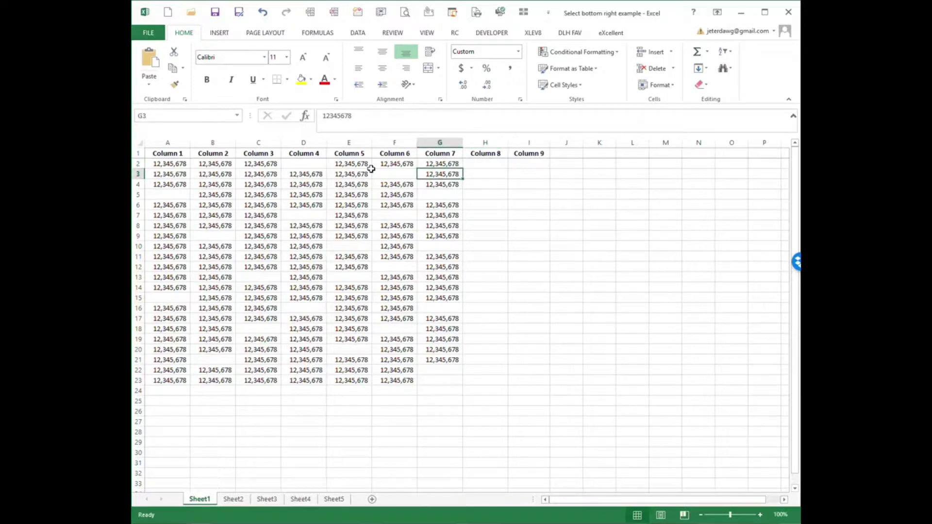
key("ctrl+Down")
key("ctrl+Down")
key("ctrl+Down")
key("ctrl+Down")
key("ctrl+Down")
key("ctrl+Down")
key("ctrl+Down")
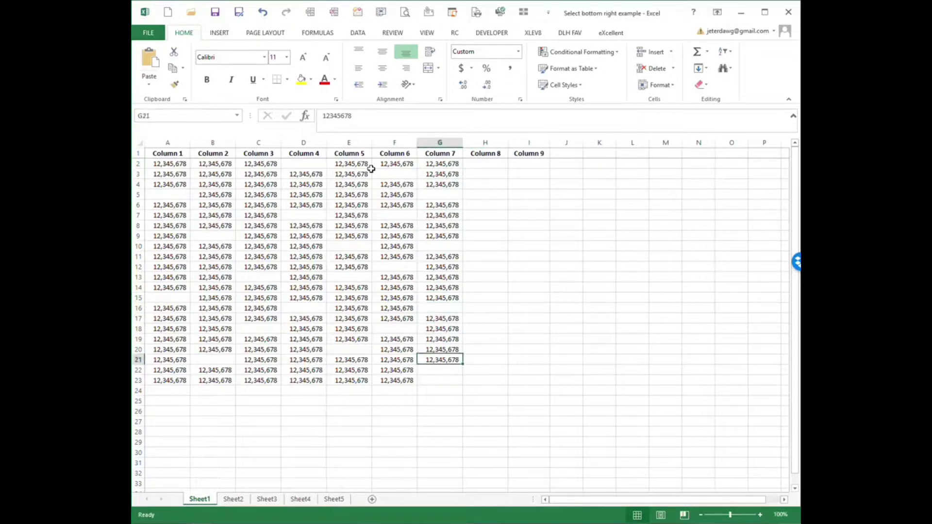
key("Right")
key("ctrl+shift+Up")
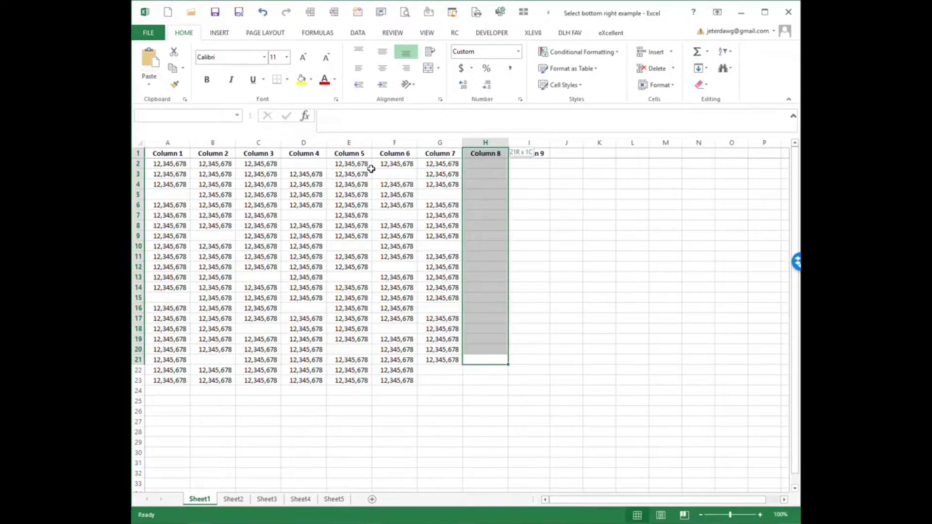
key("shift+Down")
key("shift+Down")
Step: Return from row 21 to column A, select all of Column 1's data, then land on A2
key("Left")
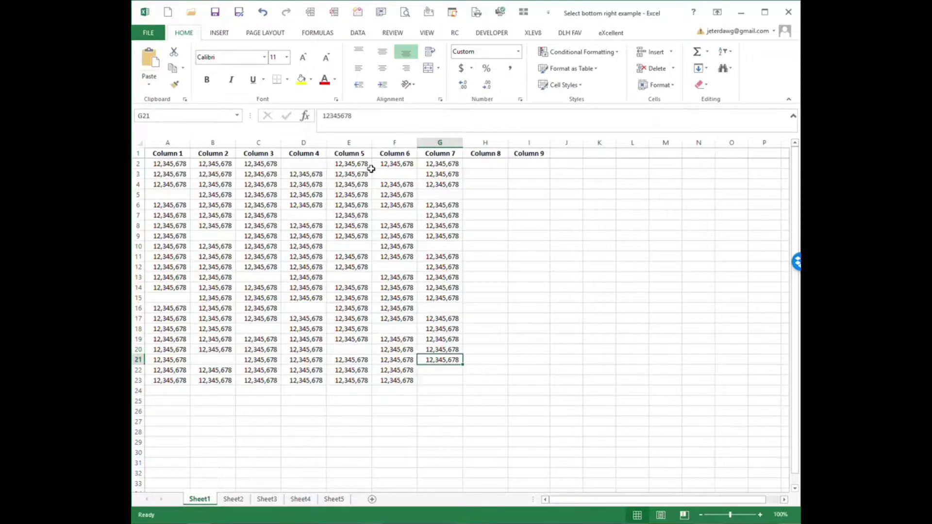
key("Left")
key("Left")
key("Home")
key("ctrl+Up")
key("ctrl+Up")
key("ctrl+Up")
key("ctrl+Up")
key("ctrl+Up")
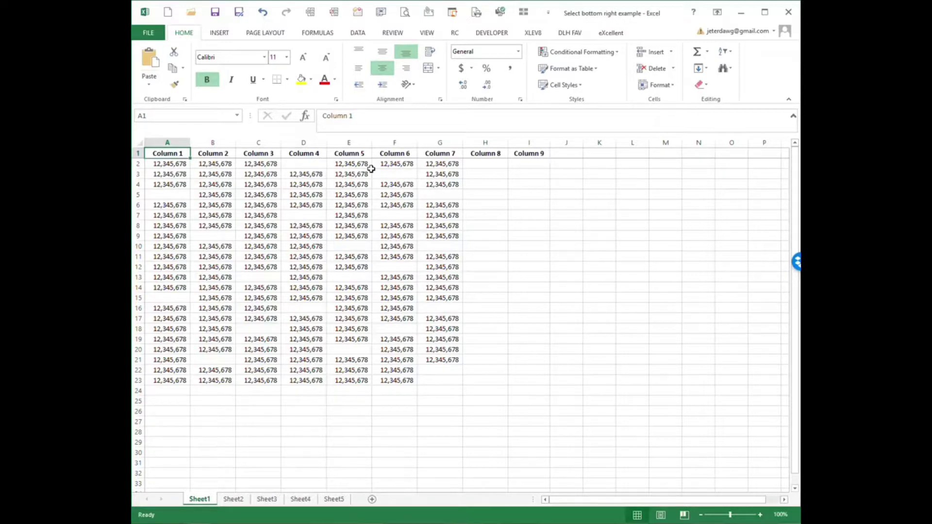
key("ctrl+shift+Down")
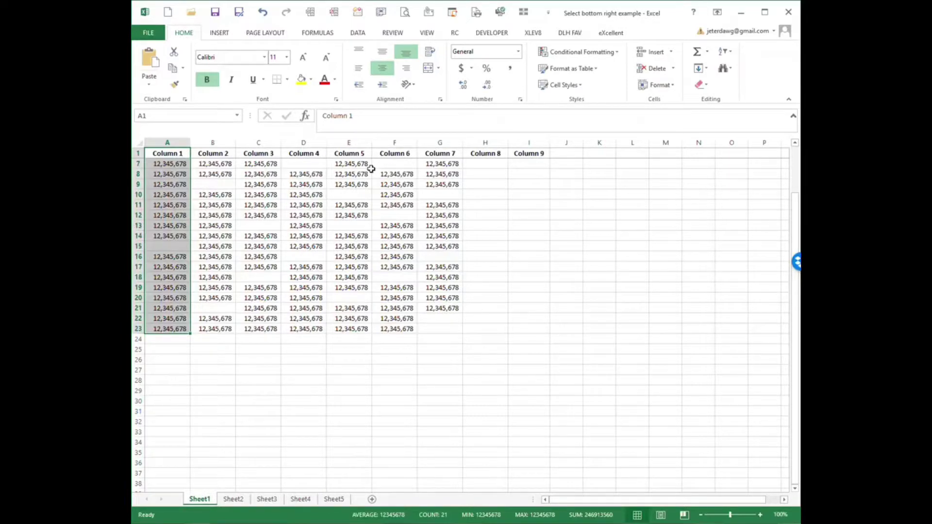
key("ctrl+Home")
key("Up")
key("Down")
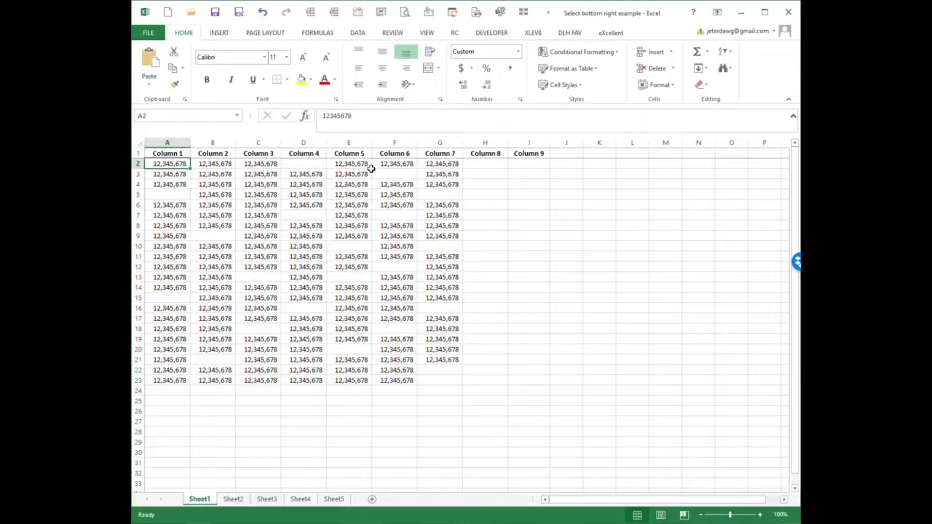
Step: Select the whole data block from A2 across to column G, then clear it back to A2
key("ctrl+shift+Right")
key("ctrl+shift+Right")
key("ctrl+shift+Right")
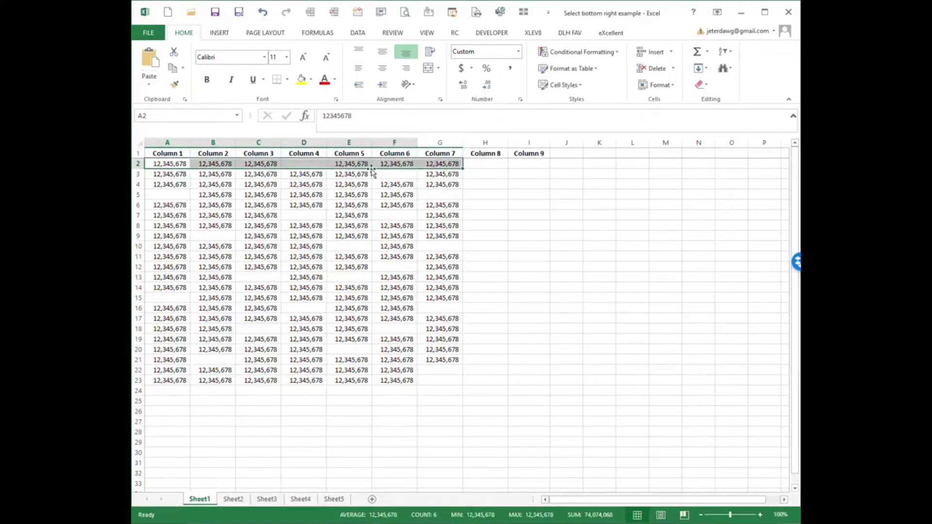
key("ctrl+shift+Down")
key("ctrl+shift+Down")
key("ctrl+shift+Down")
key("ctrl+shift+Down")
key("ctrl+shift+Down")
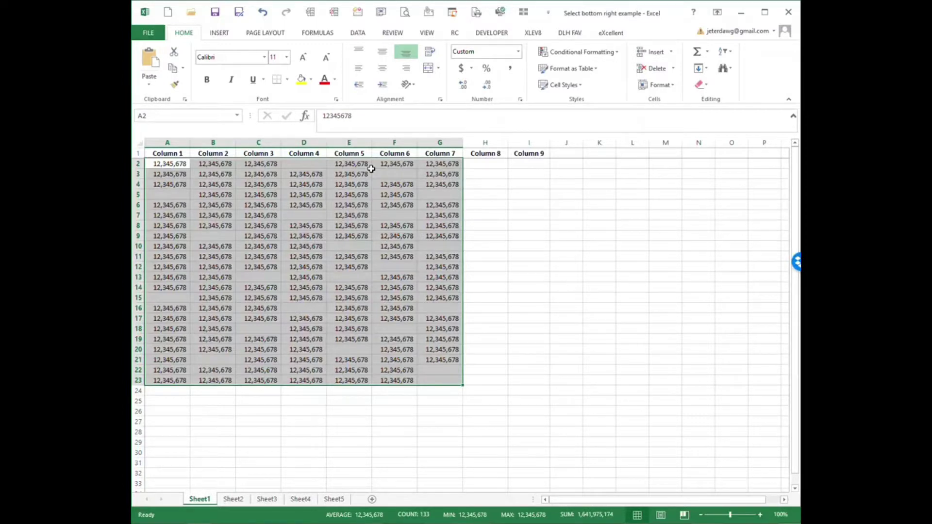
key("shift+BackSpace")
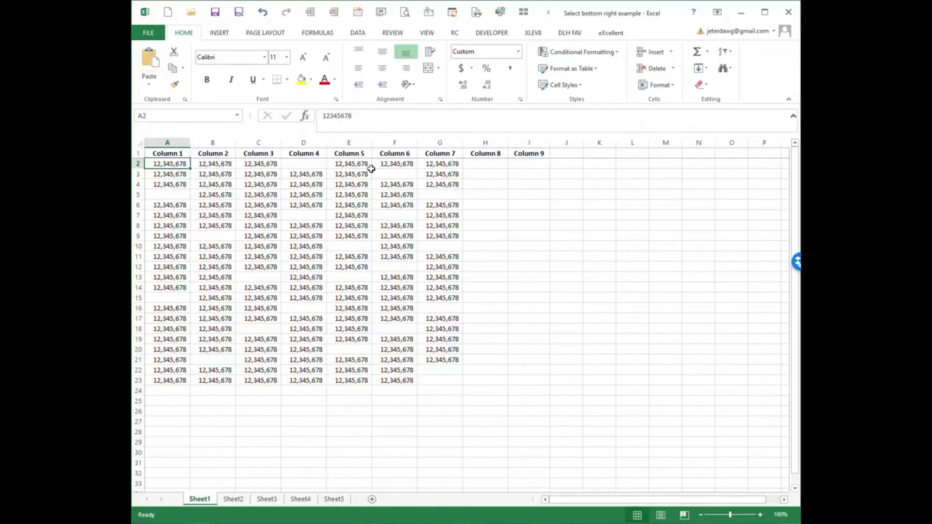
key("Right")
key("Left")
key("Right")
key("Left")
Step: Move down column A to A9, back to A3, then right to E3
key("Down")
key("Down")
key("Down")
key("Down")
key("Down")
key("Down")
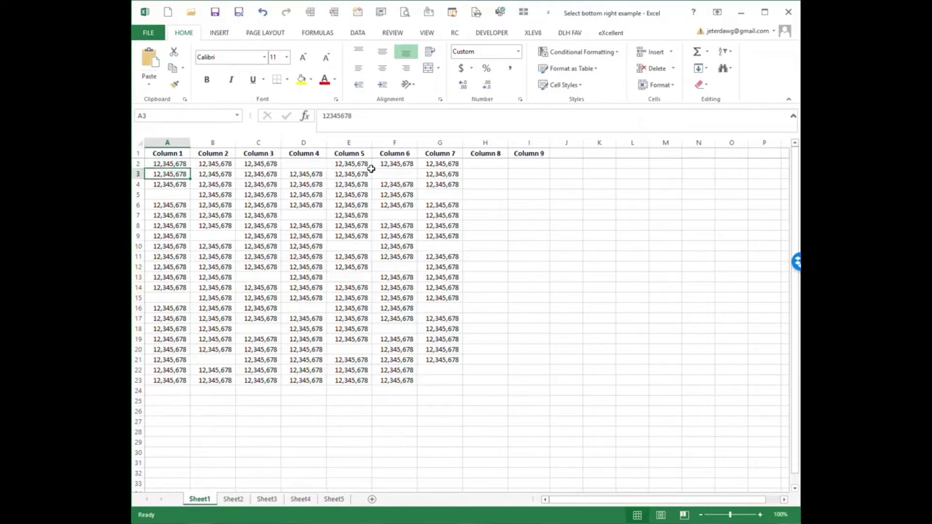
key("Down")
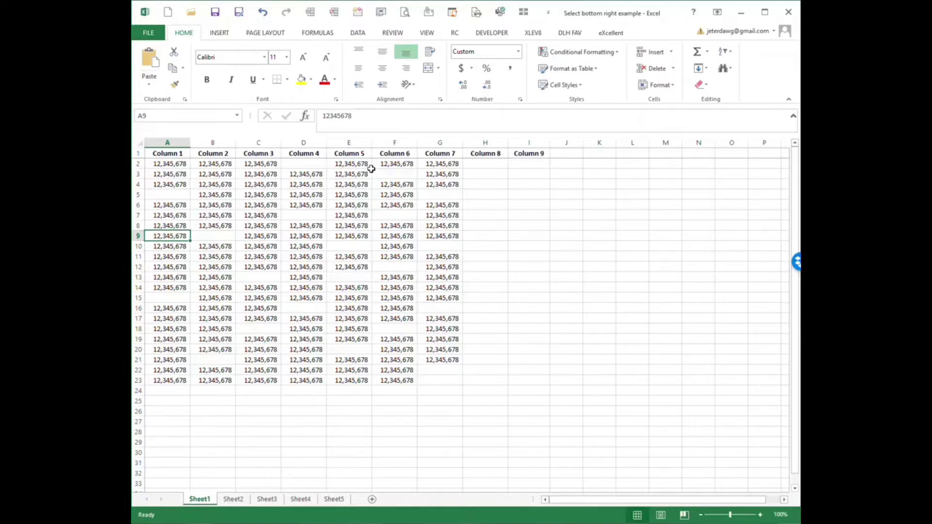
key("Up")
key("Up")
key("Up")
key("Up")
key("Up")
key("Up")
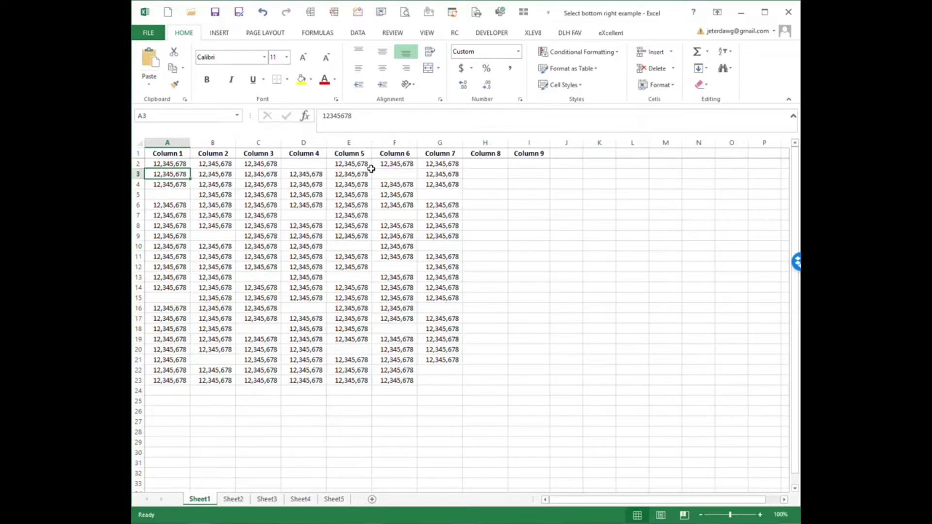
key("Right")
key("Right")
key("Right")
key("Right")
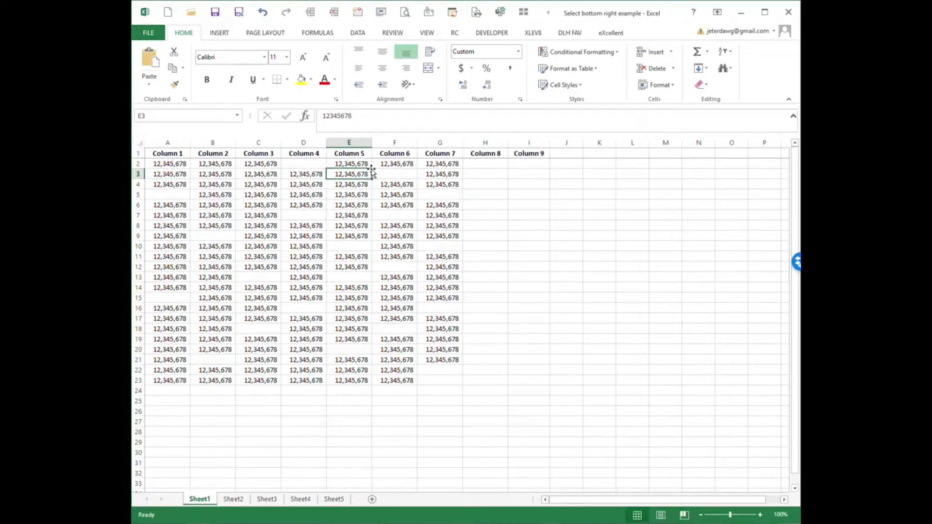
Step: Insert a Table of Contents sheet with Ctrl+Shift+S and move down its Sheet1–Sheet5 links to Sheet4
key("ctrl+shift+s")
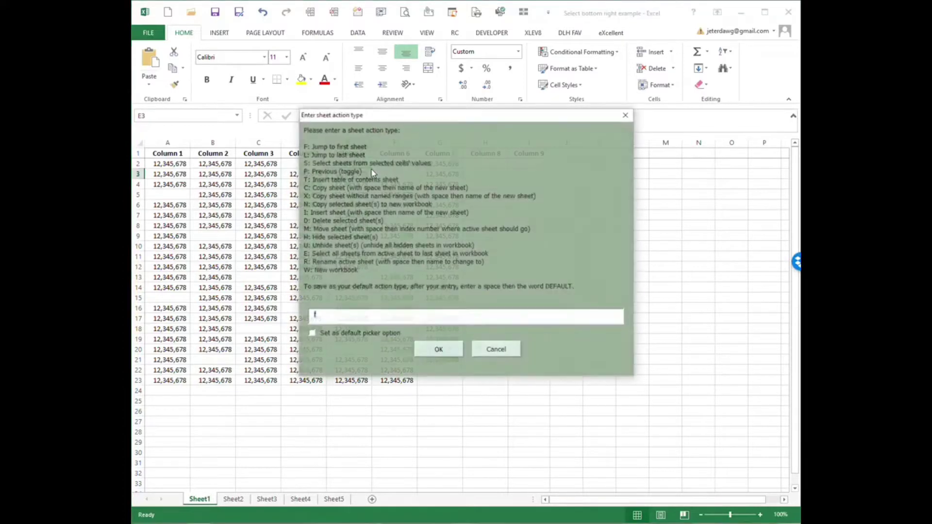
key("Return")
key("Return")
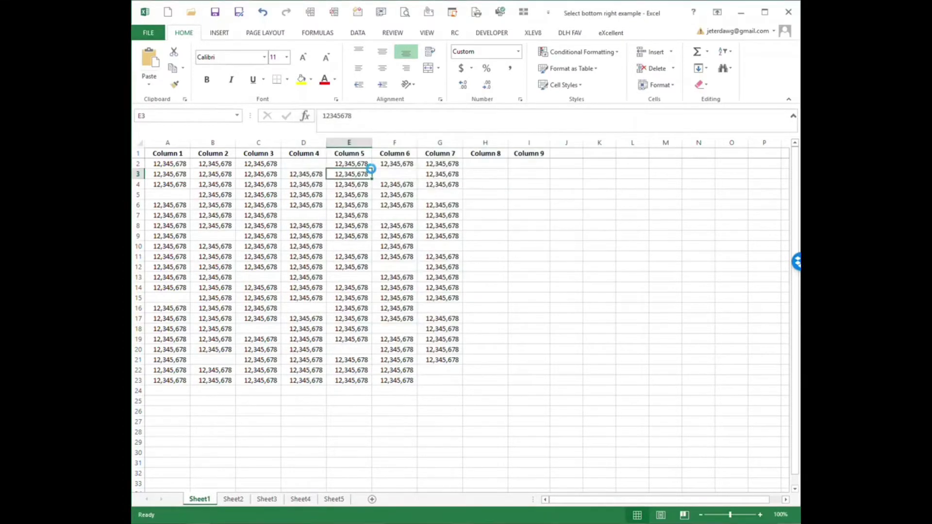
key("Down")
key("Down")
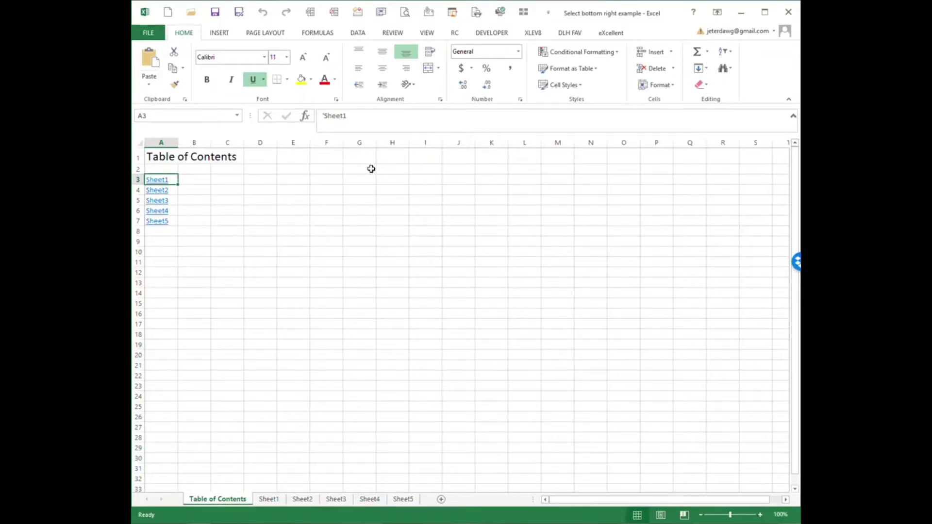
key("Down")
key("Down")
key("Down")
key("Down")
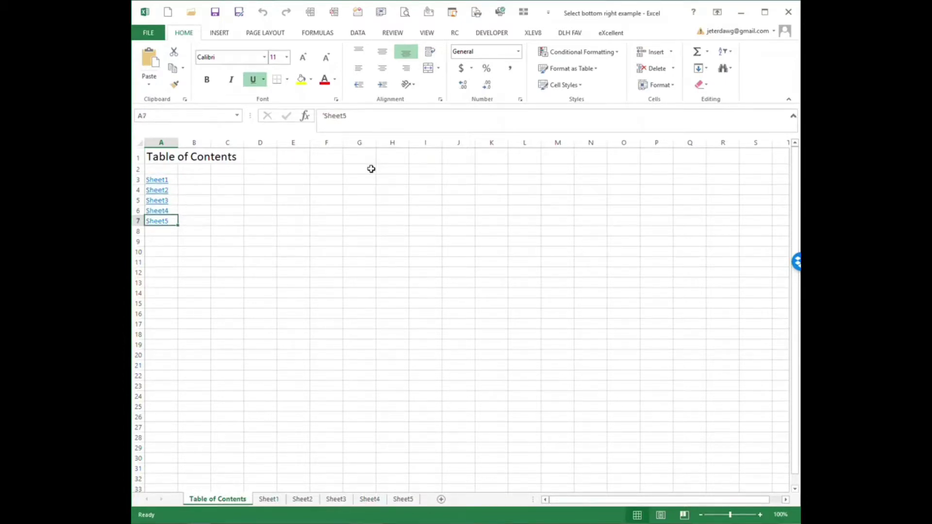
key("Up")
key("Up")
key("Up")
key("Up")
key("Down")
key("Down")
key("Down")
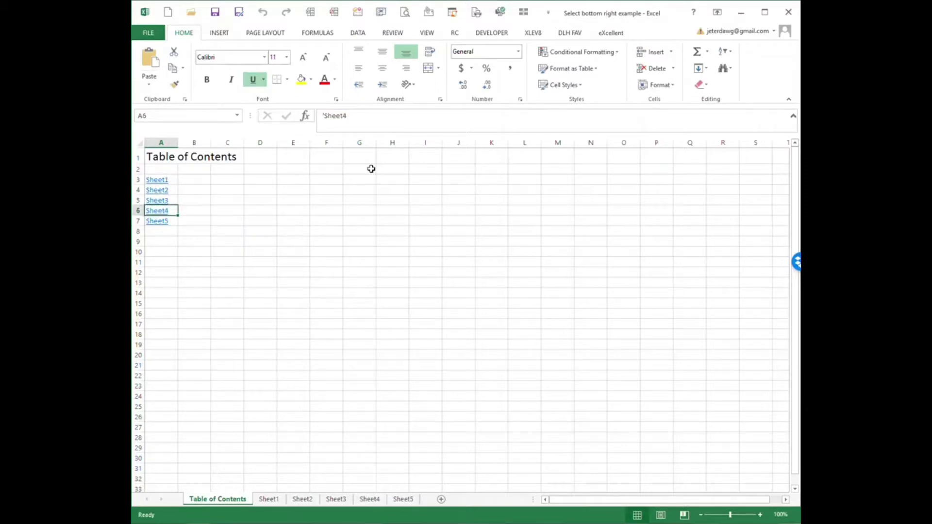
Step: Follow the Sheet4 link, return to the Table of Contents with F5, and follow the Sheet5 link
left_click(158, 214)
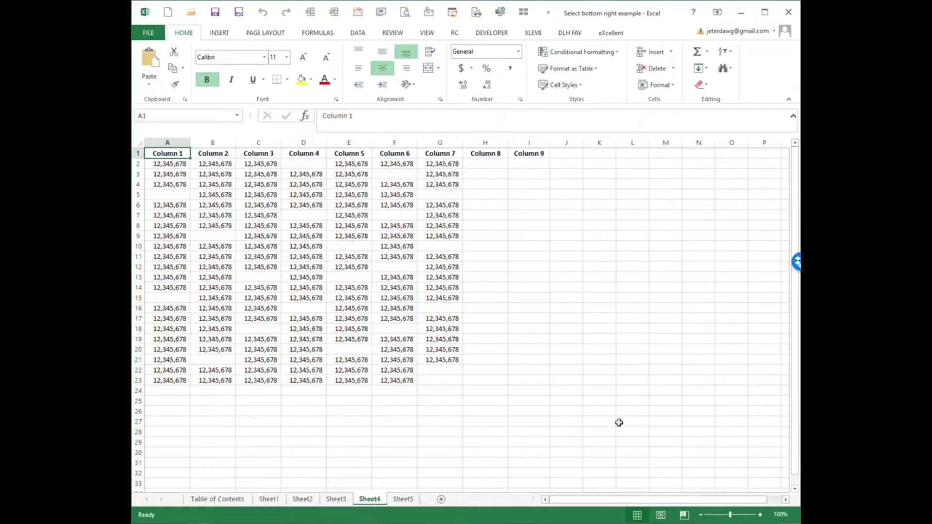
key("F5")
key("Return")
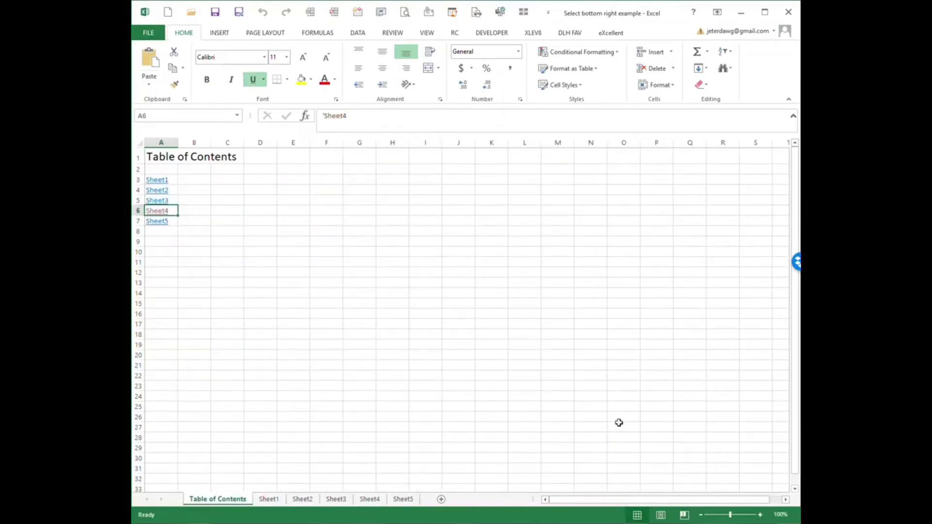
key("Down")
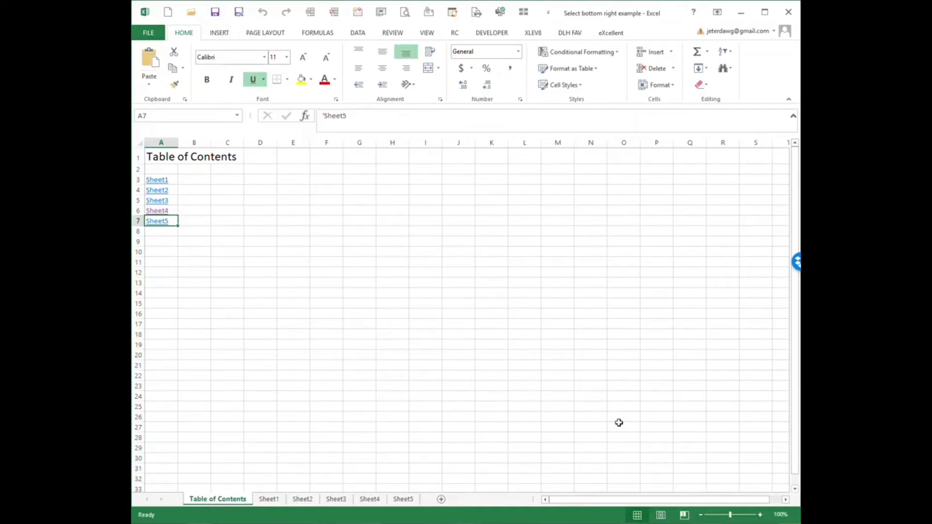
key("Return")
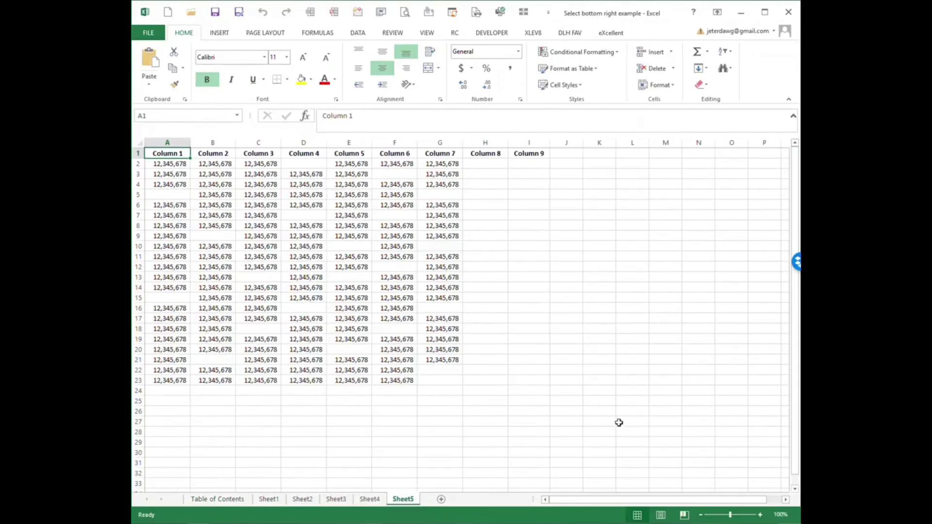
Step: Return to the Table of Contents and follow the Sheet2 link
key("F5")
key("Return")
key("Up")
key("Up")
key("Up")
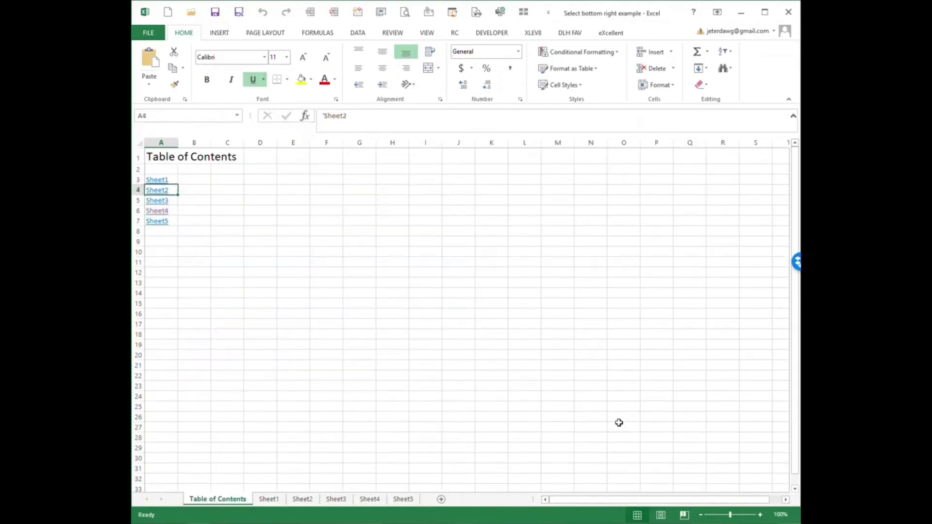
key("Return")
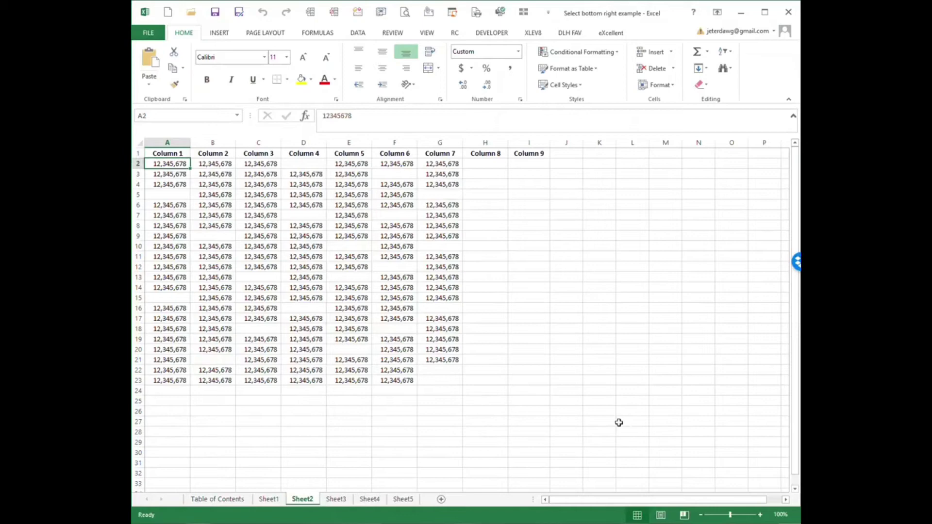